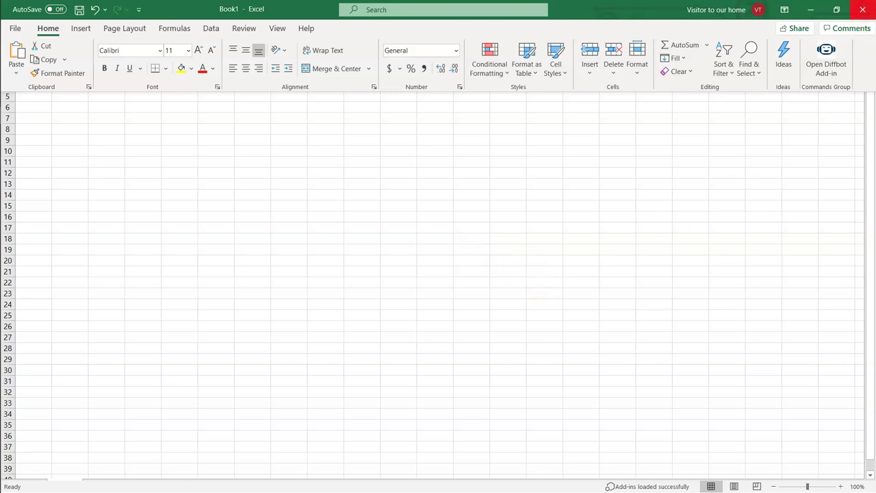
Step: Open the Diffbot Add-in task pane from the Home ribbon
left_click(826, 54)
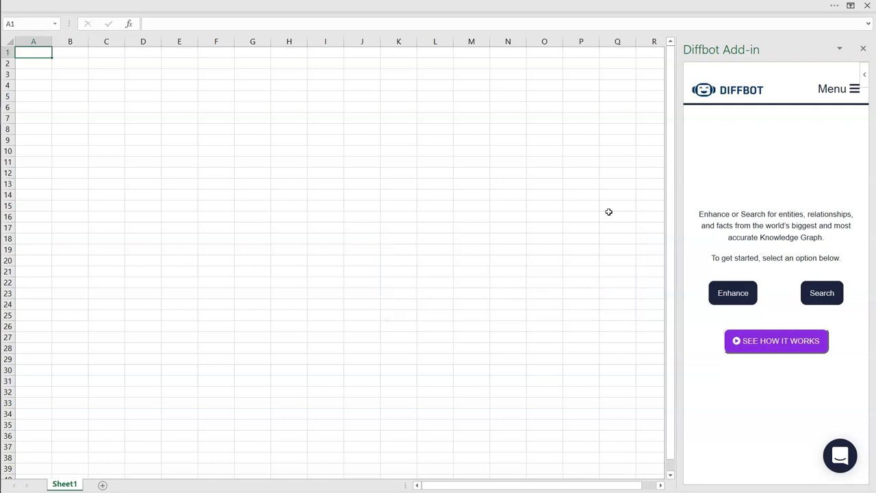
Step: Create a new Diffbot search query with Article as the data type
left_click(813, 299)
left_click(783, 301)
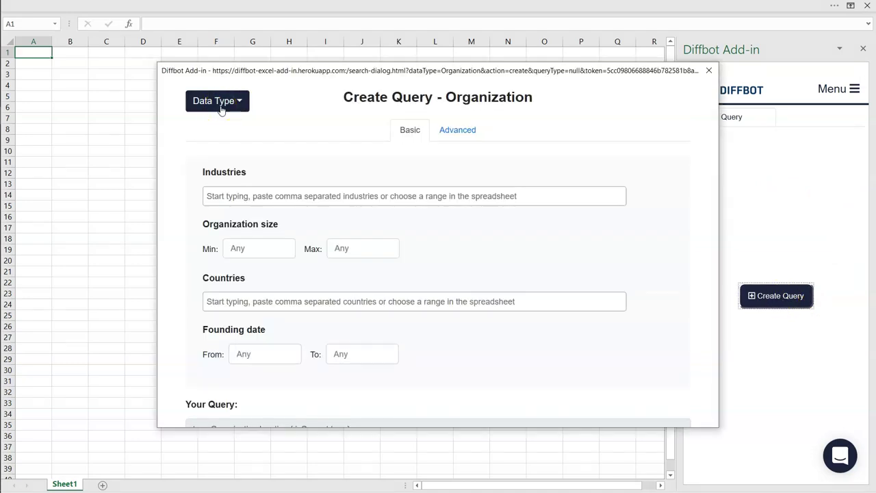
left_click(220, 104)
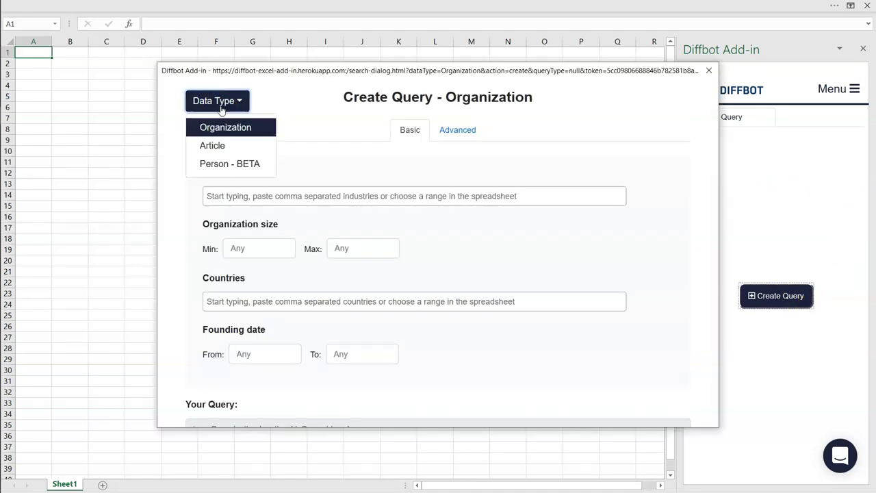
left_click(213, 145)
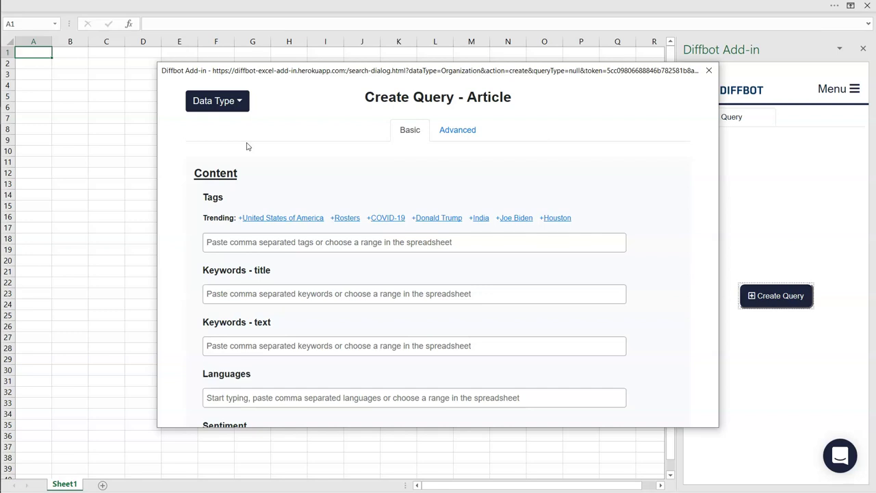
Step: Review the available article count and the 1000-entity result limit
scroll(248, 146, "down", 6)
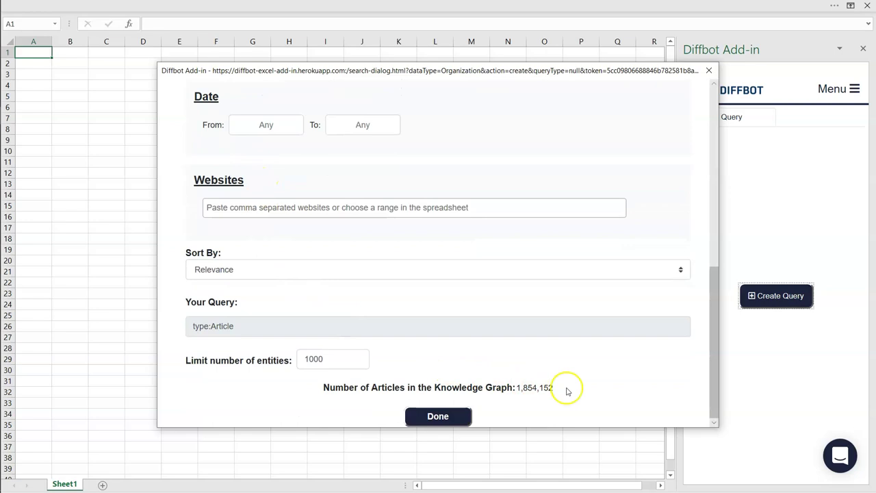
left_click_drag(565, 389, 320, 390)
key("shift+Tab")
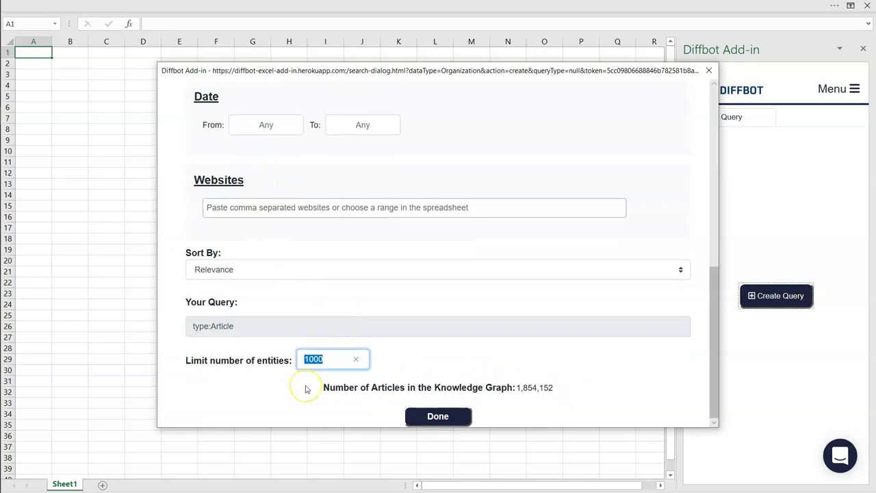
left_click(713, 368)
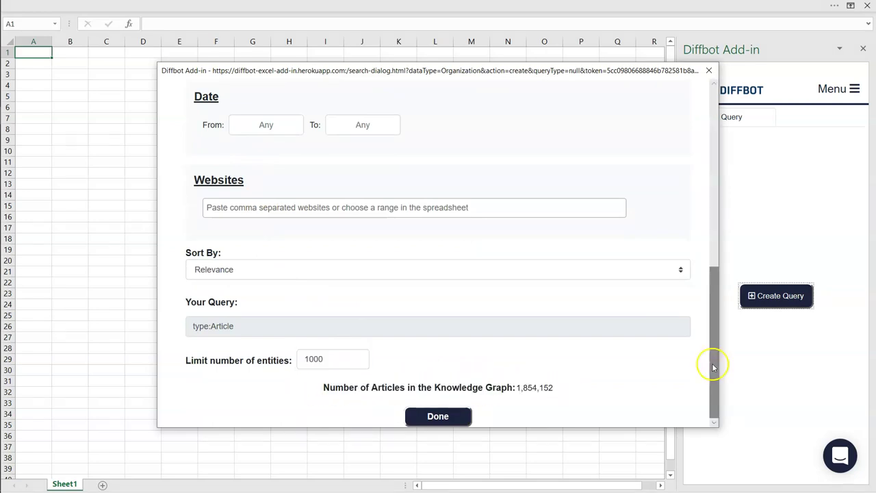
left_click_drag(712, 367, 700, 162)
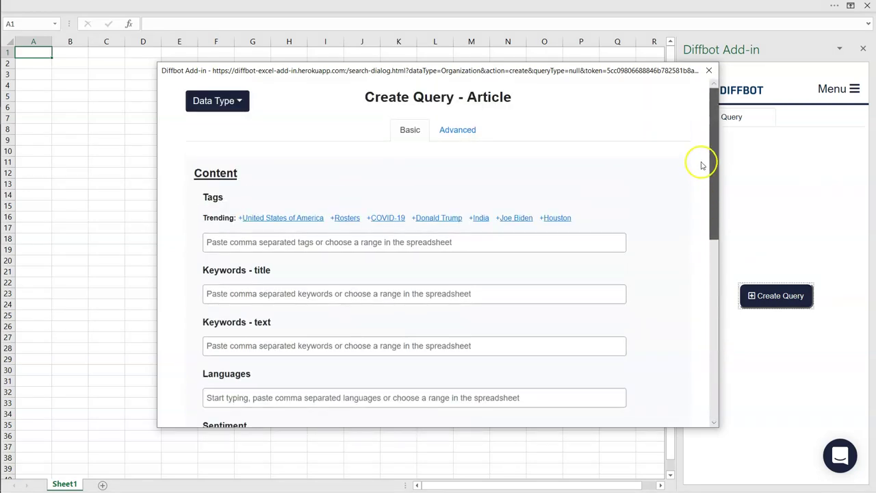
Step: Add the COVID-19 tag to the Article query, matching 2,535,585 articles
left_click(351, 245)
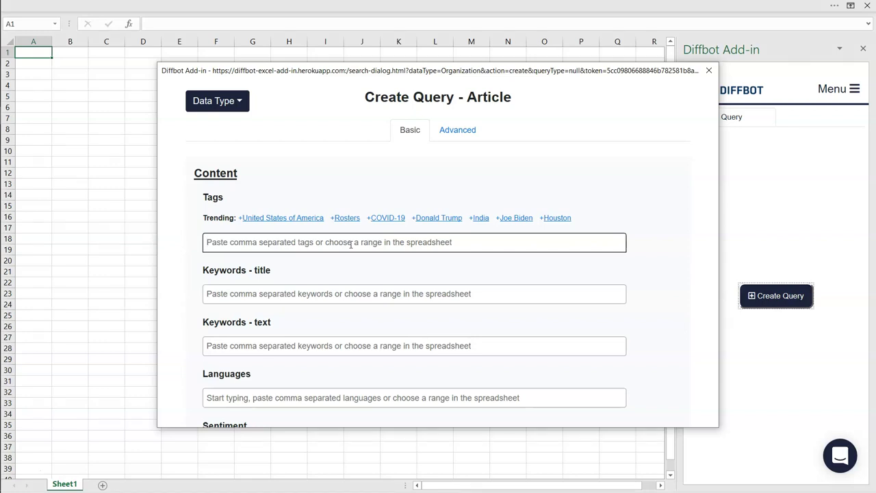
left_click(351, 245)
left_click(352, 241)
type("COVID-19")
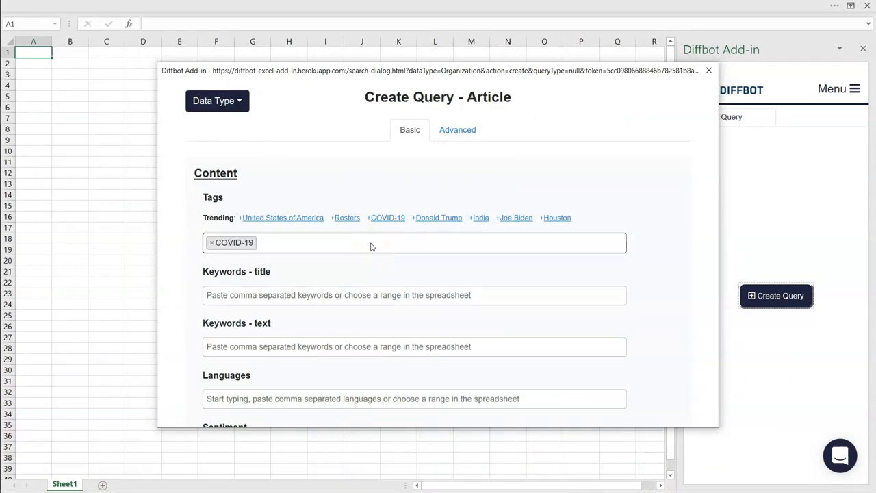
scroll(371, 247, "down", 8)
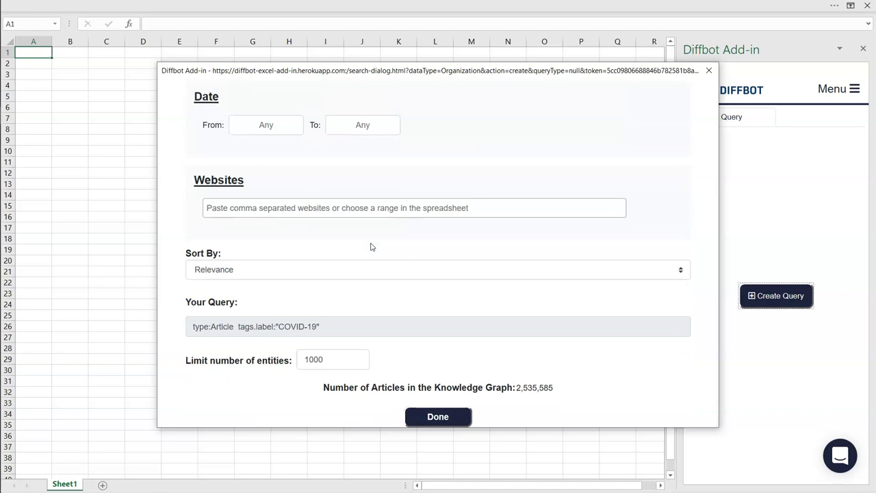
double_click(517, 388)
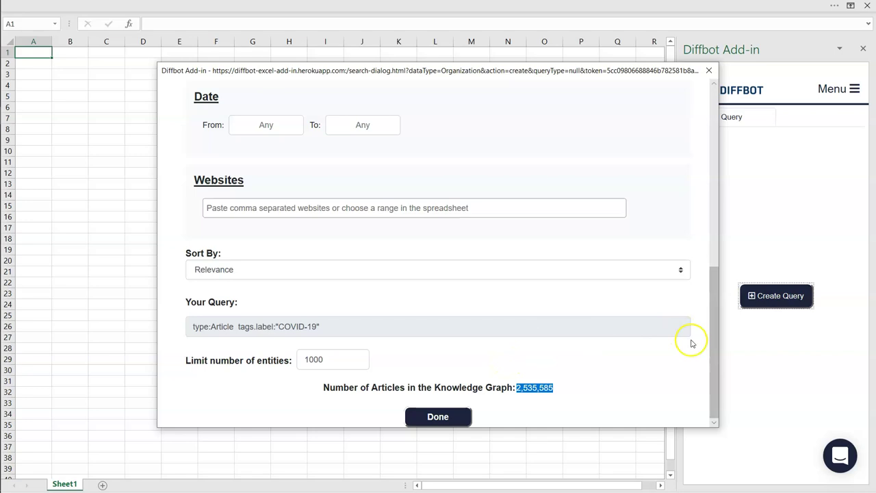
left_click_drag(716, 358, 721, 160)
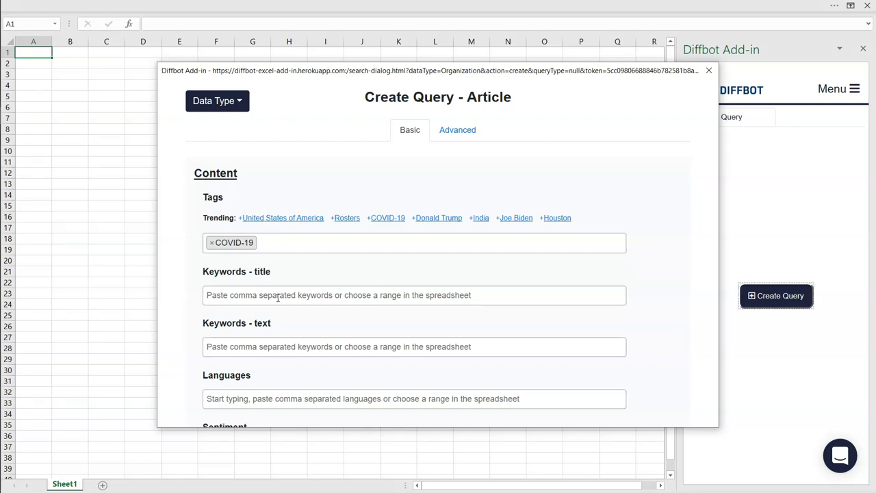
Step: Set English as the Article query's language in the Languages field
left_click(278, 298)
left_click(279, 347)
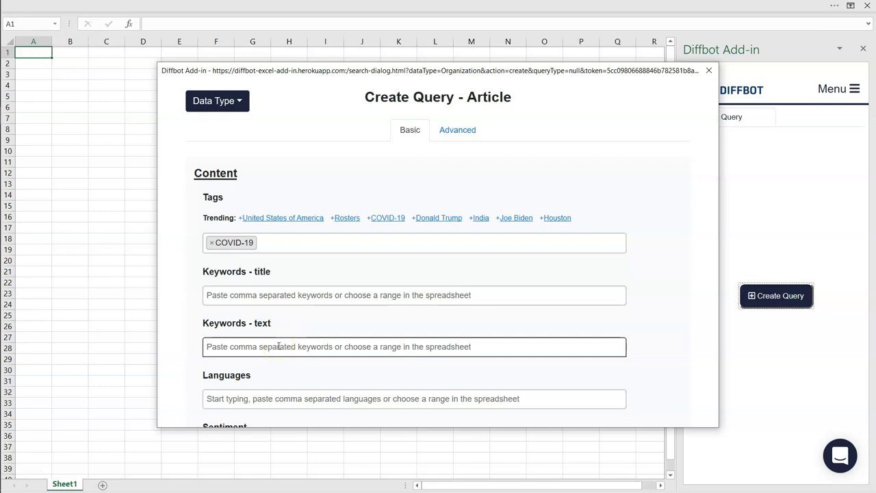
left_click(274, 295)
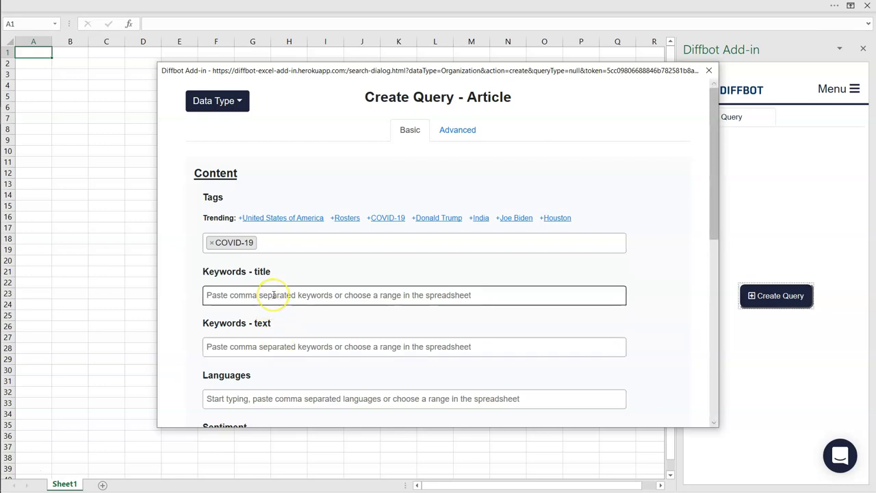
type("vaccine")
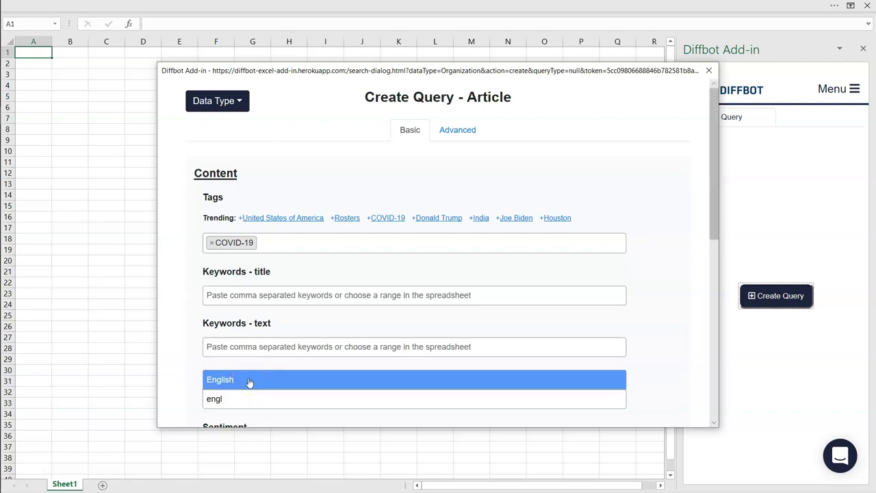
left_click(250, 381)
scroll(279, 378, "down", 2)
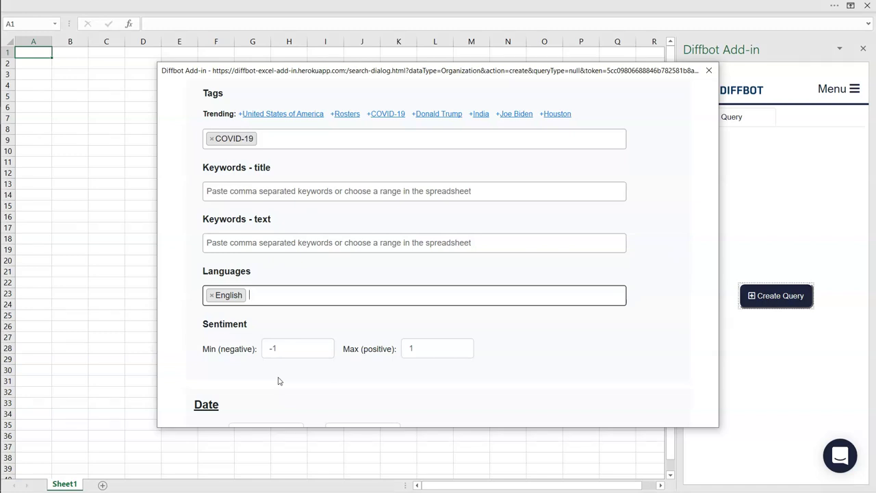
Step: Enter .5 as minimum sentiment and pick August 14, 2020 as the Date From
left_click(283, 351)
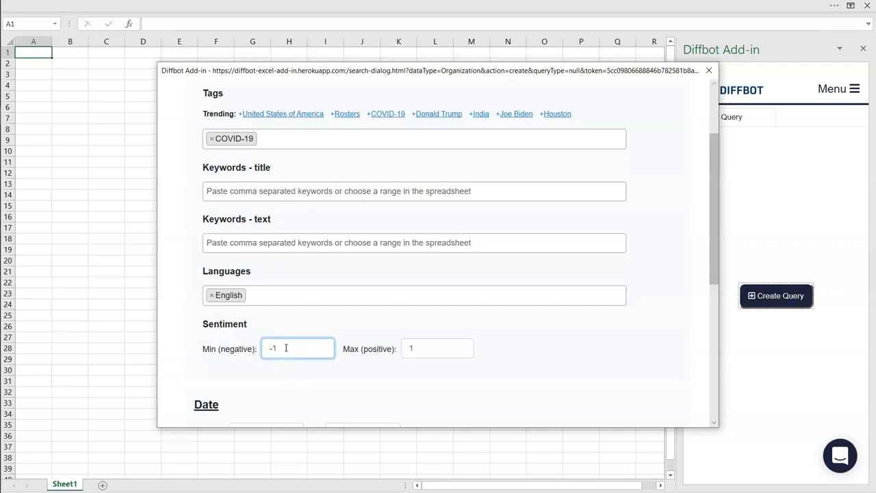
type(".5")
scroll(339, 384, "down", 1)
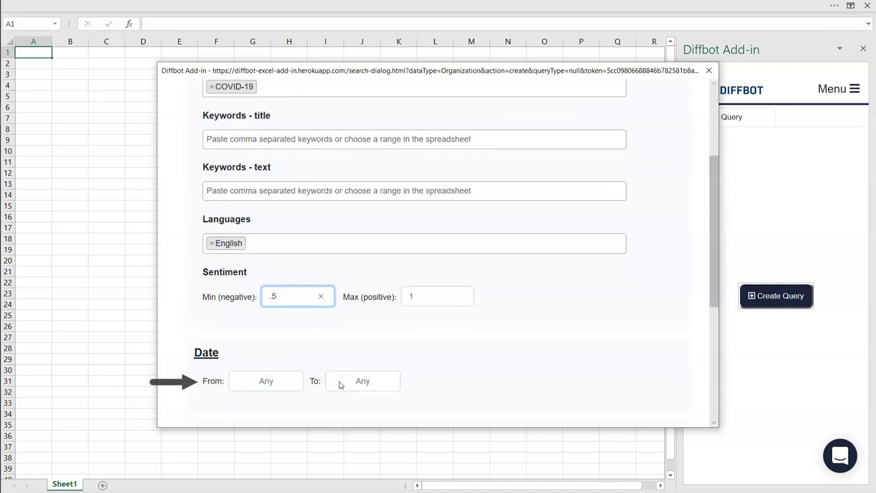
left_click(272, 381)
left_click(325, 306)
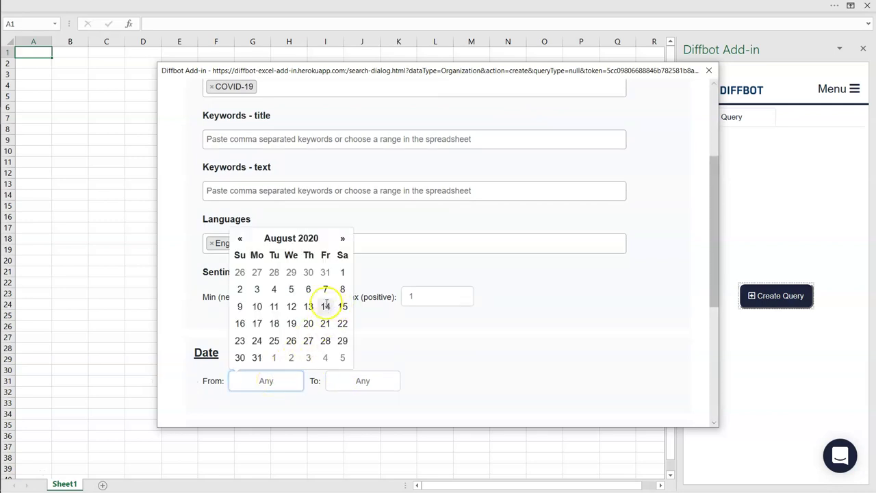
scroll(395, 323, "down", 2)
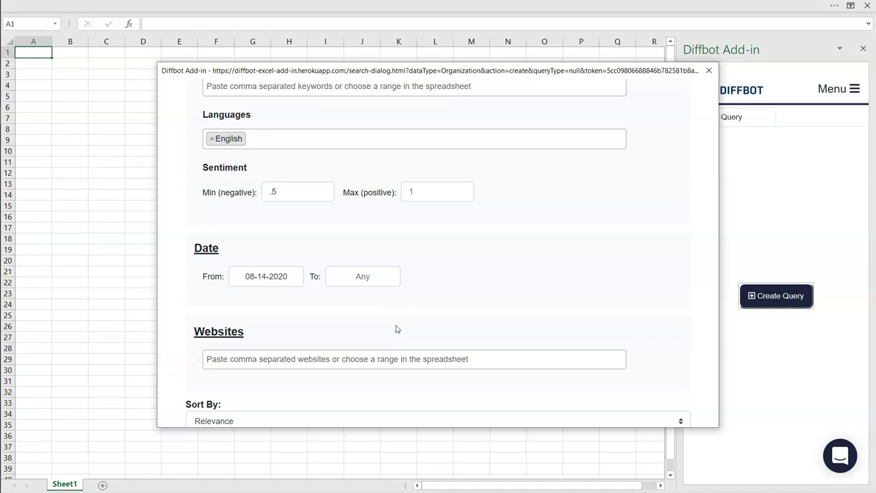
left_click(407, 328)
scroll(425, 327, "down", 3)
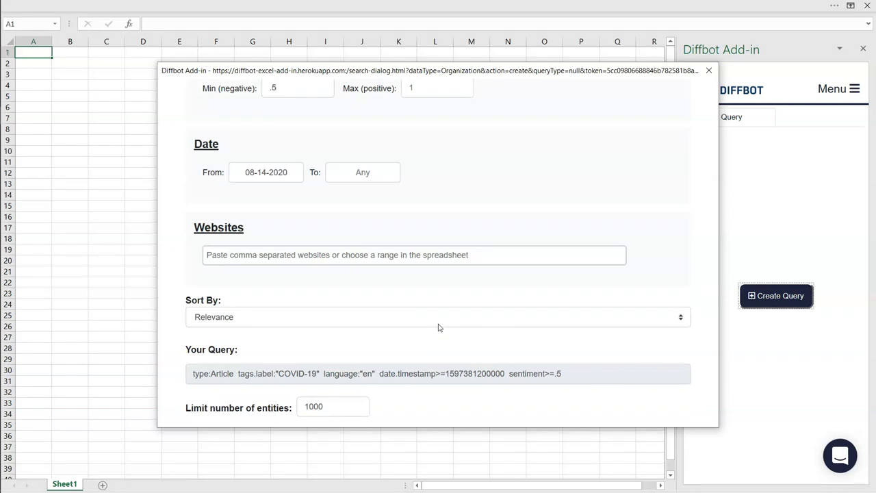
left_click(367, 317)
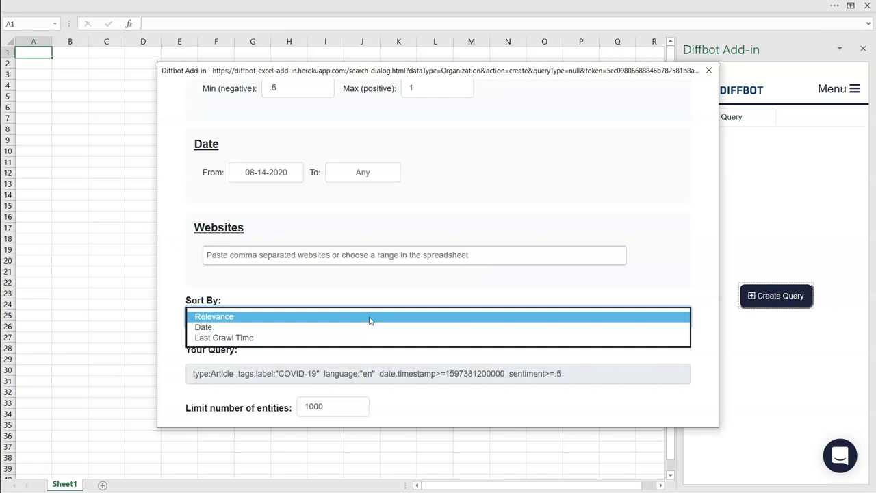
left_click(601, 366)
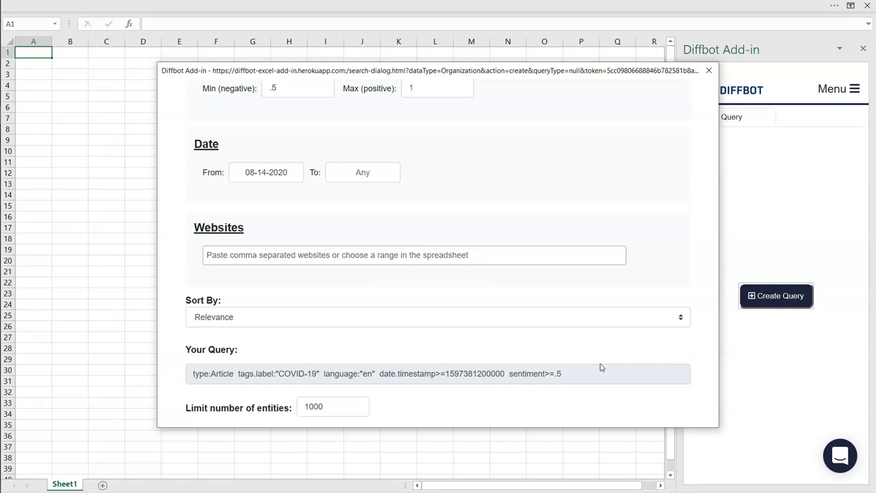
left_click_drag(712, 364, 520, 157)
left_click(457, 137)
left_click(580, 224)
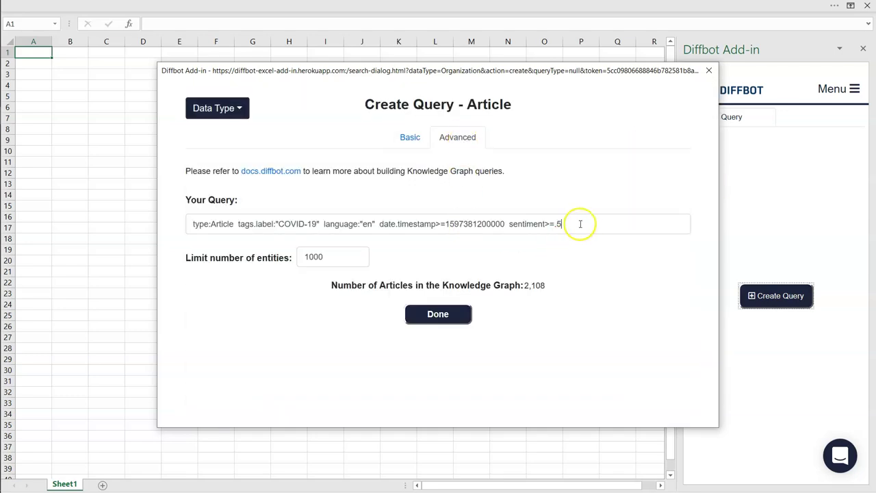
left_click_drag(579, 224, 195, 223)
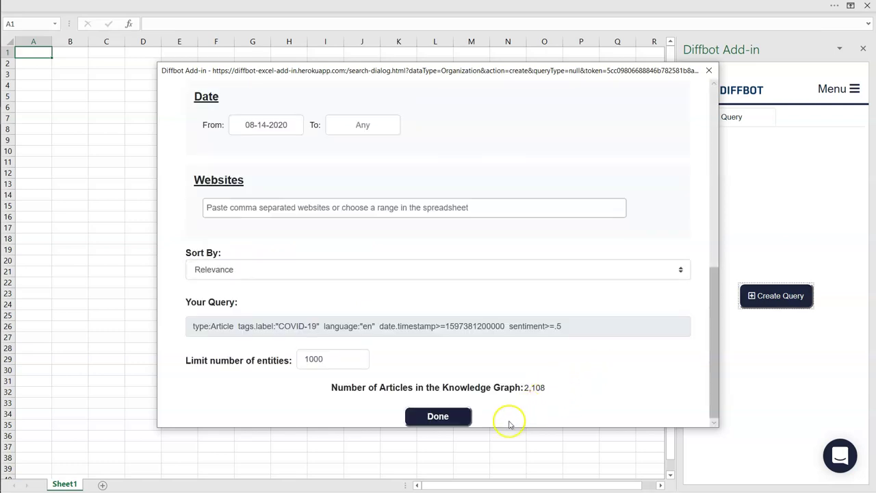
left_click(446, 419)
Step: Move to the query's Output settings and scroll down to the Execute button
left_click(777, 345)
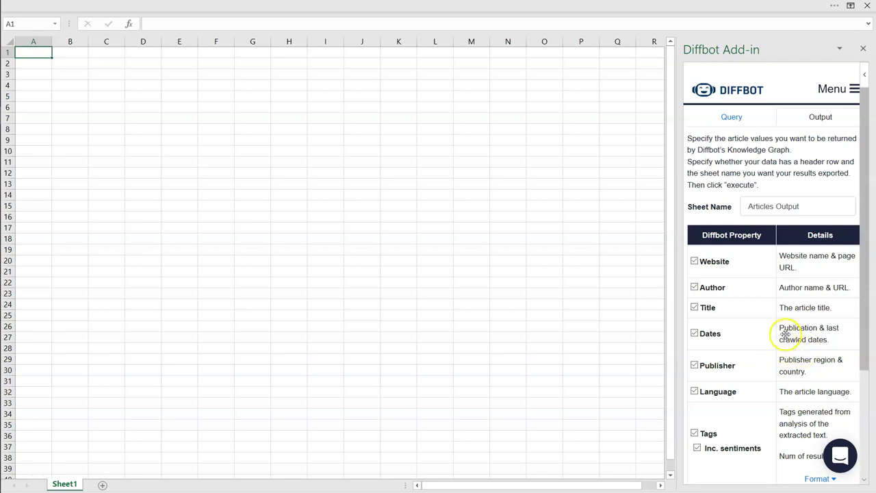
scroll(791, 334, "down", 2)
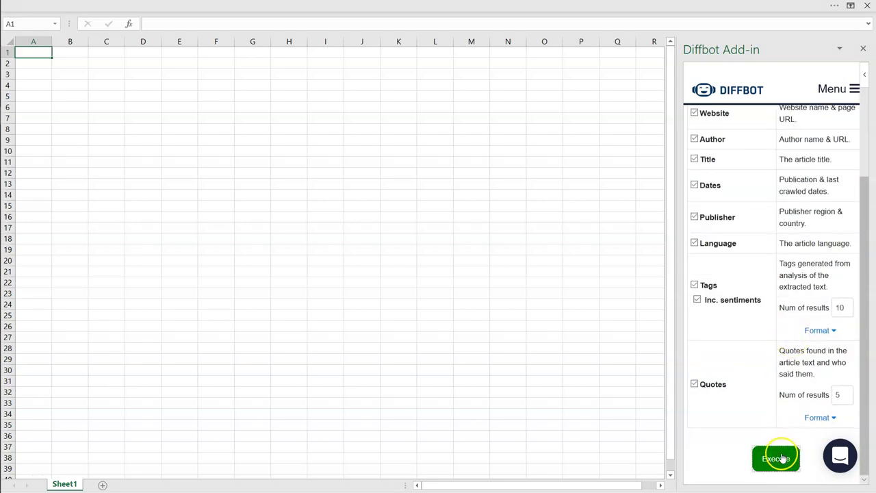